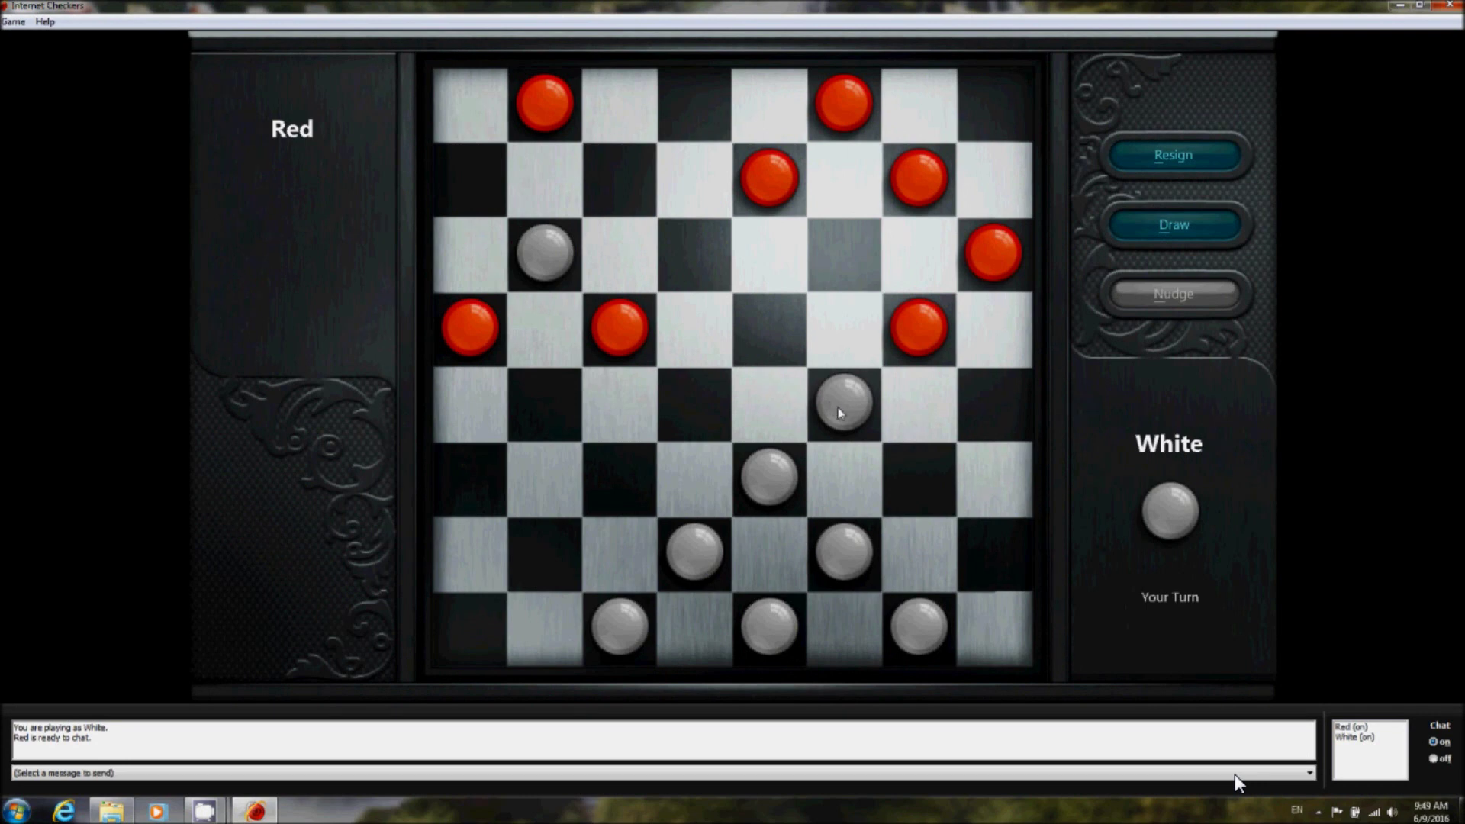
Advance two white bait pieces, then triple-jump a white piece to the top row as king.
{"action": "left_click_drag", "start_coordinate": [839, 412], "coordinate": [777, 341]}
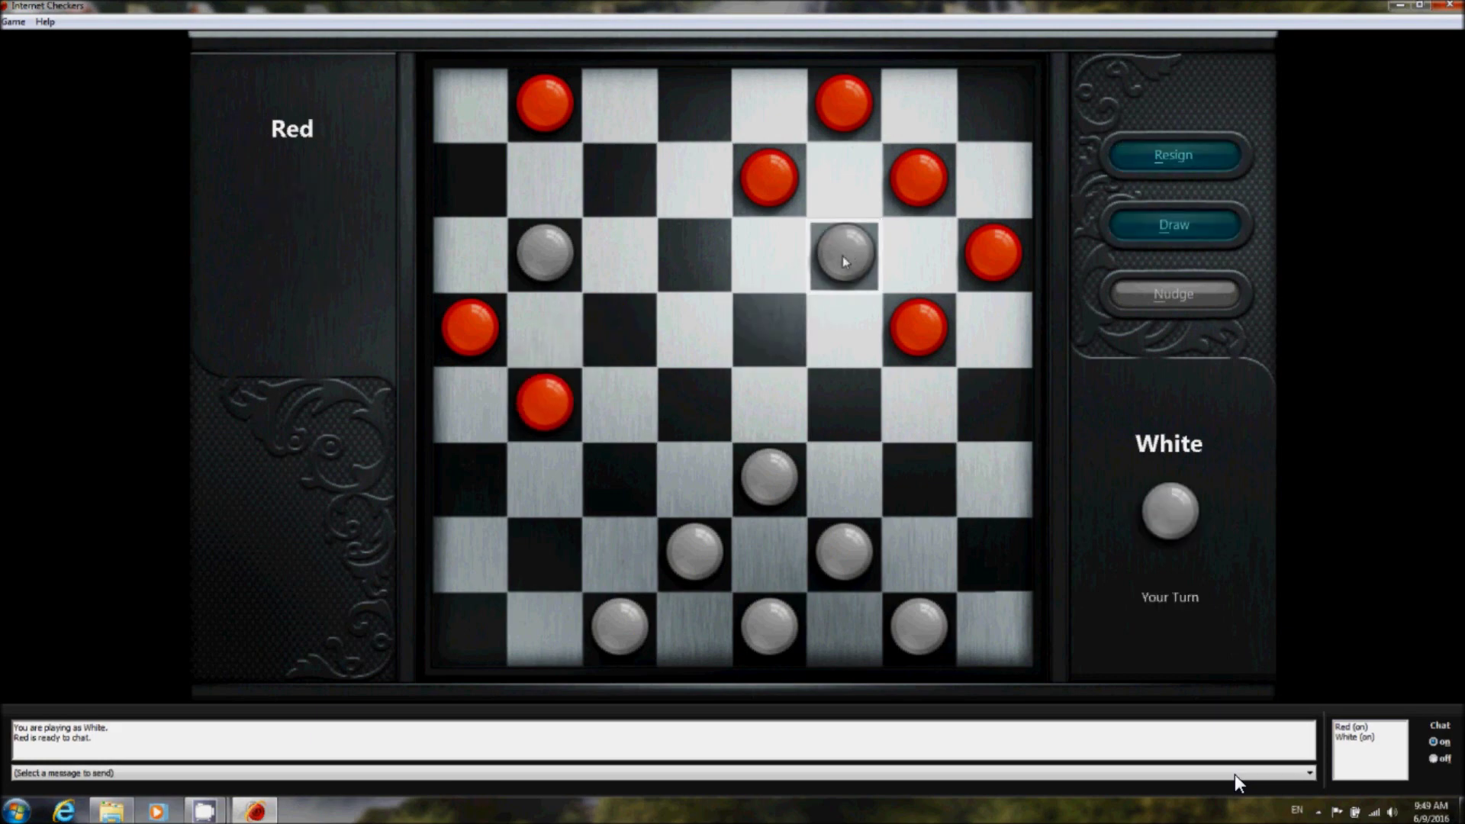
{"action": "left_click_drag", "start_coordinate": [842, 256], "coordinate": [843, 255]}
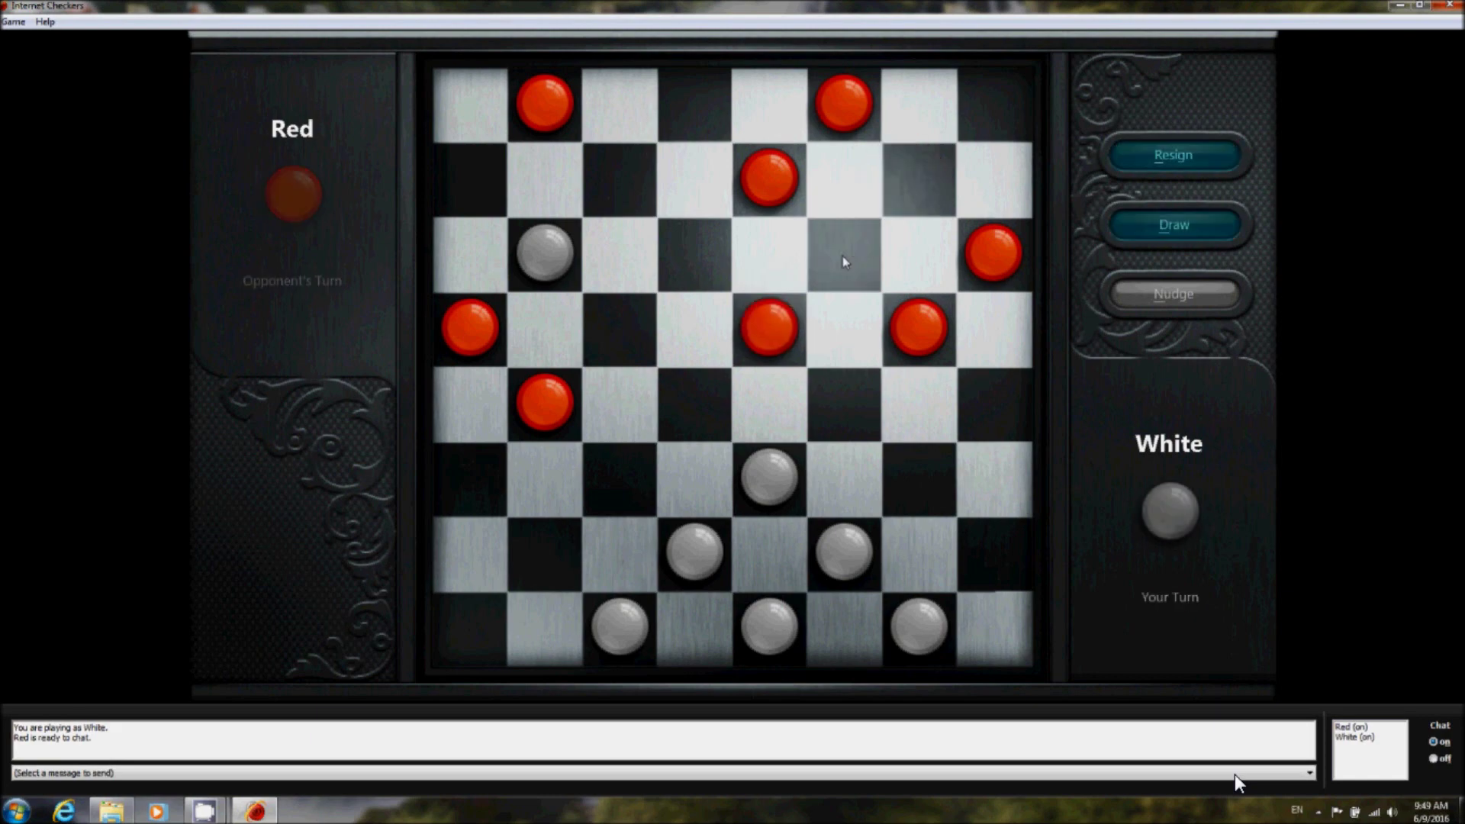
{"action": "left_click_drag", "start_coordinate": [764, 484], "coordinate": [854, 396]}
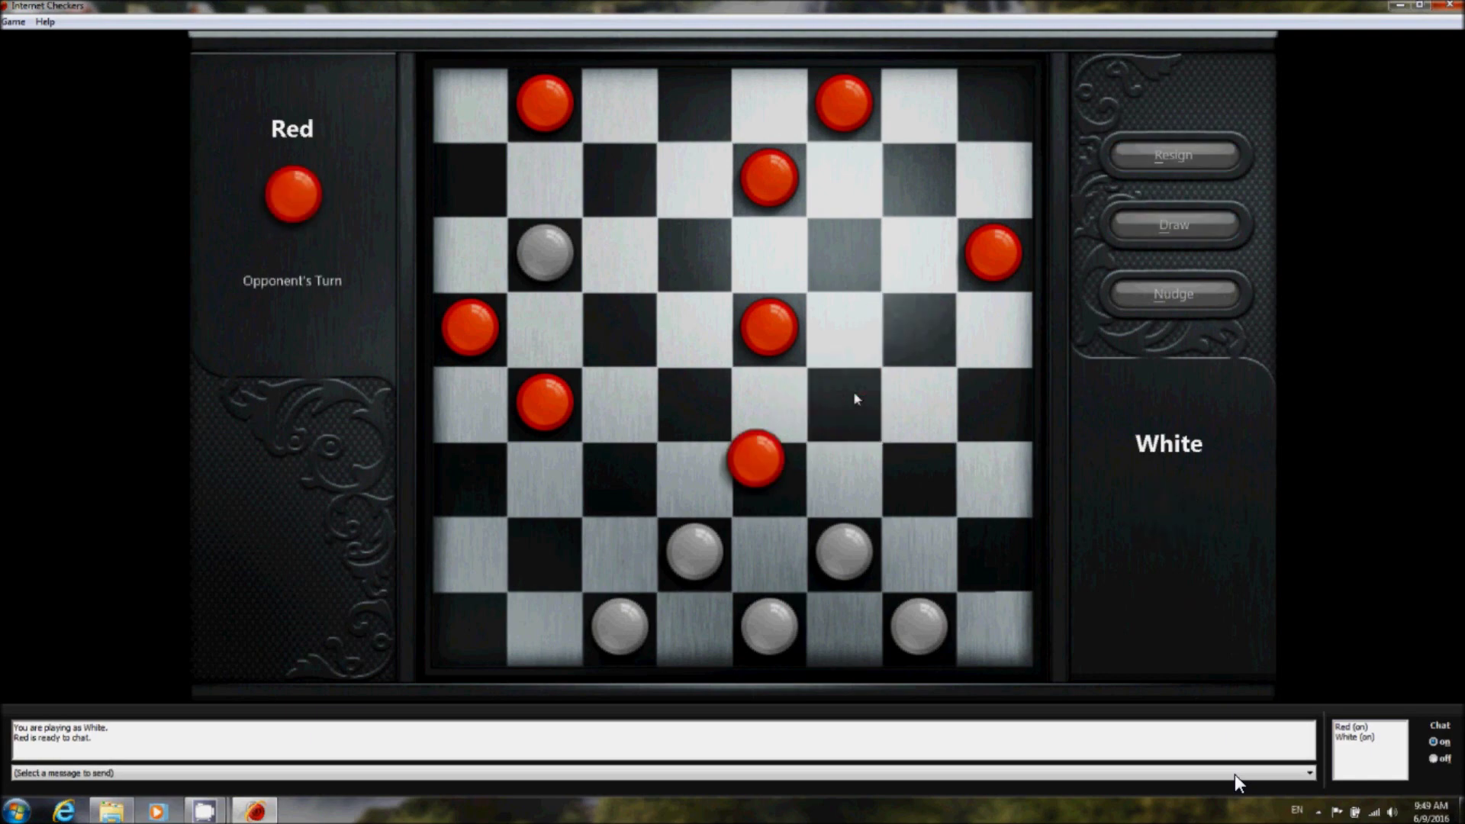
{"action": "mouse_move", "coordinate": [846, 538]}
{"action": "left_mouse_down"}
{"action": "mouse_move", "coordinate": [713, 411]}
{"action": "mouse_move", "coordinate": [849, 263]}
{"action": "left_mouse_up"}
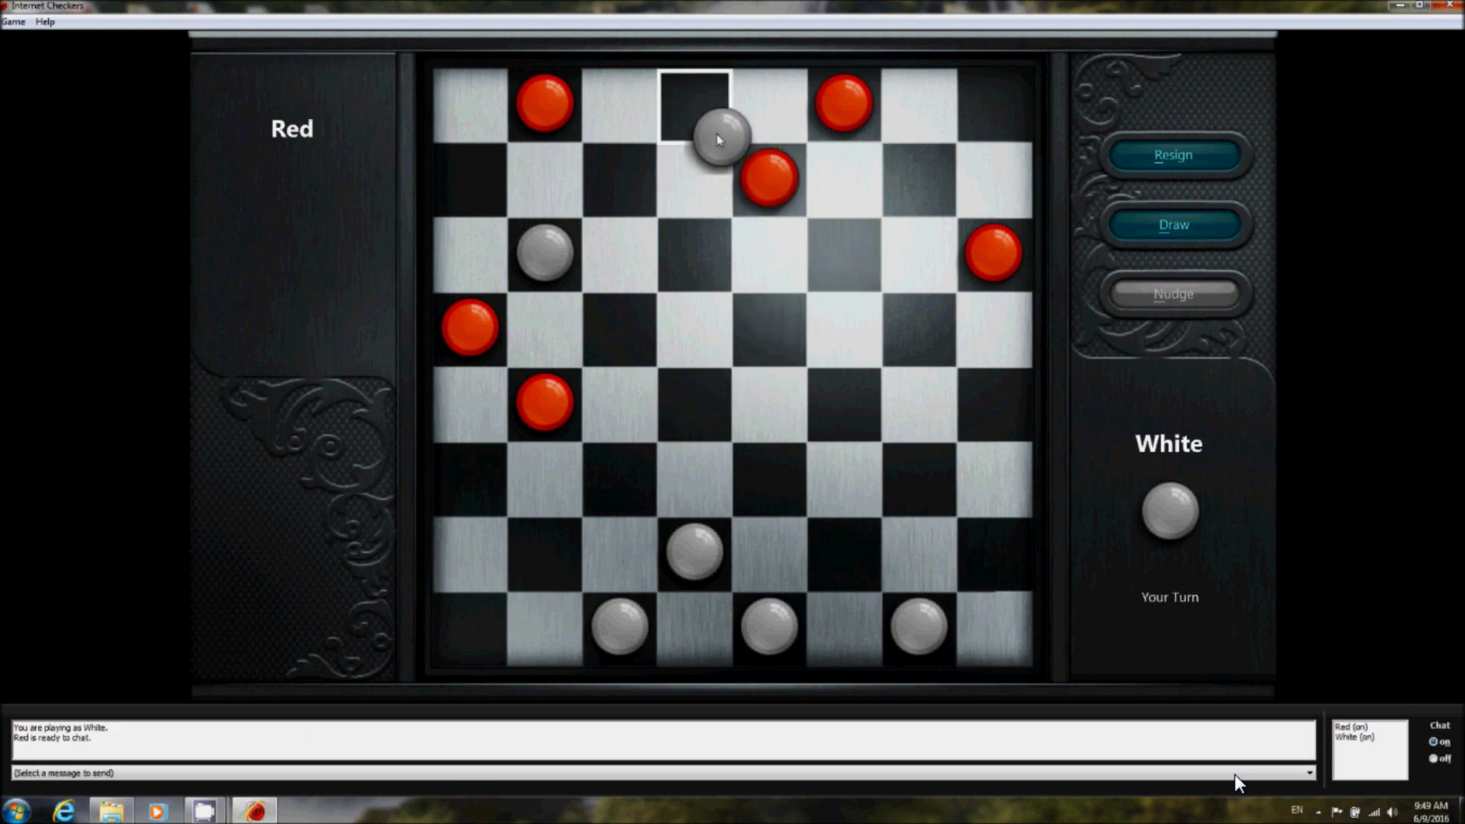
{"action": "left_click_drag", "start_coordinate": [849, 263], "coordinate": [691, 111]}
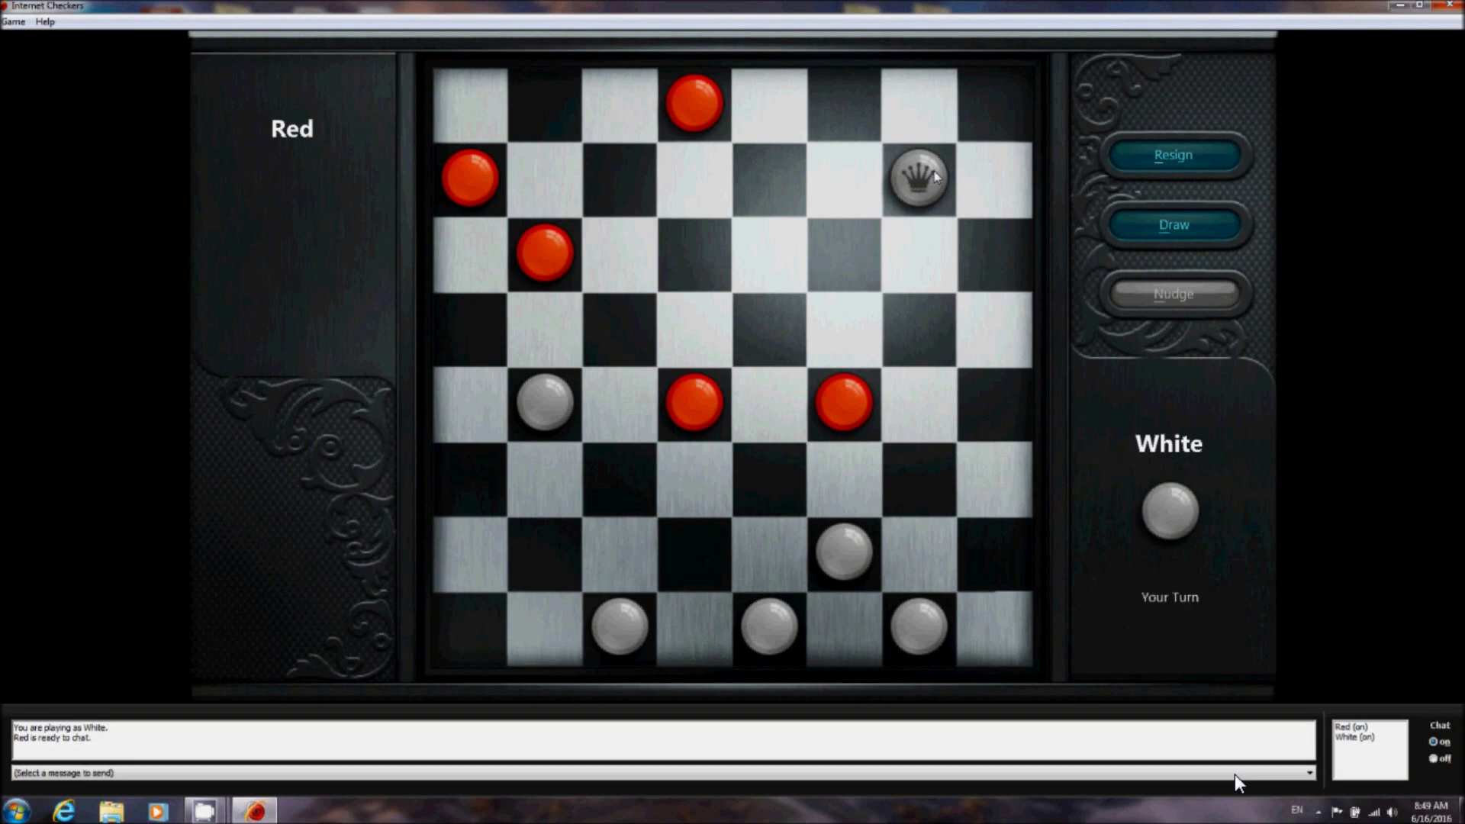
Push a white piece into Red's jump, then recapture the jumping red piece.
{"action": "left_click", "coordinate": [842, 545]}
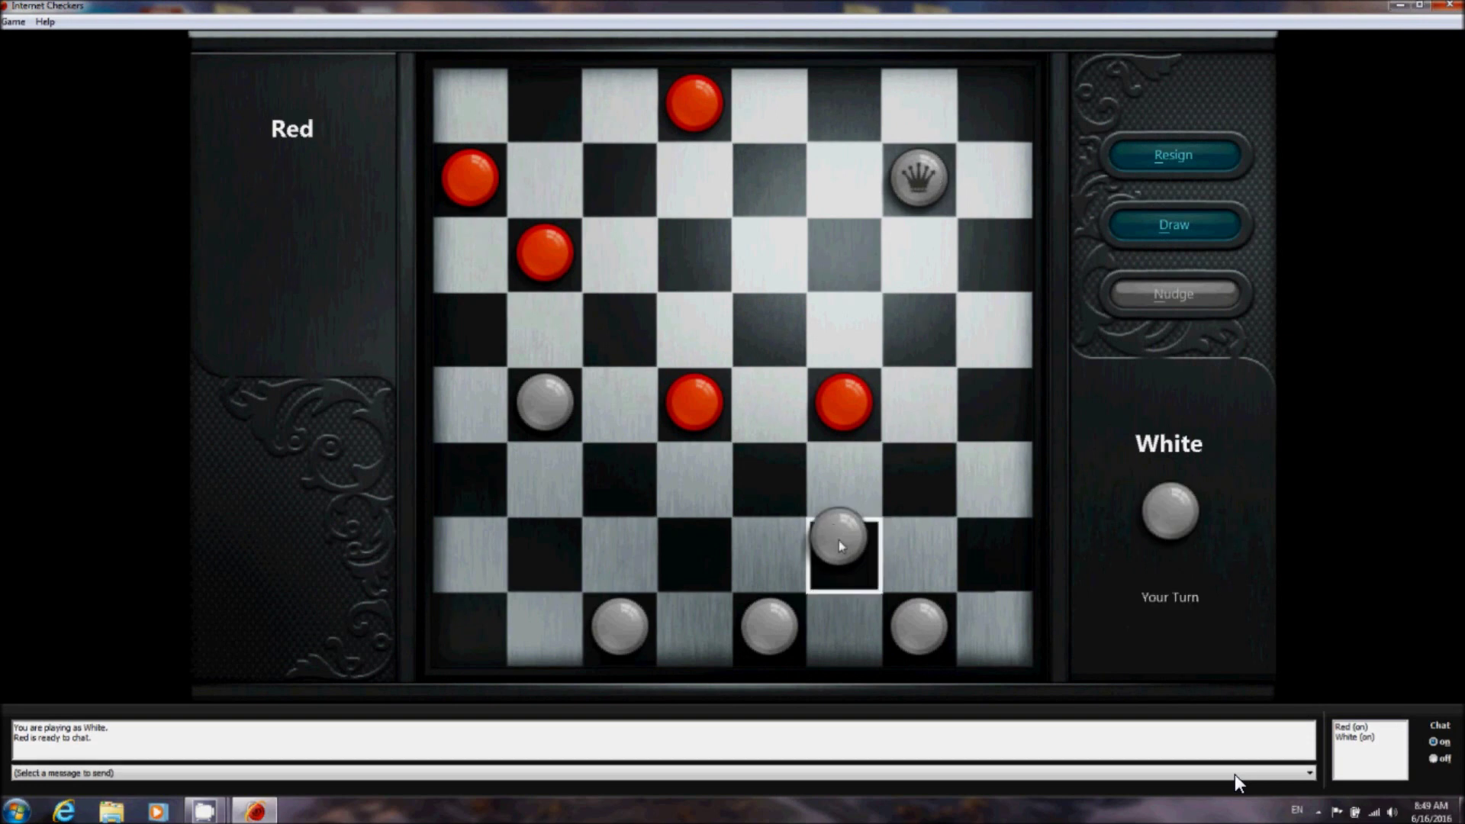
{"action": "left_click", "coordinate": [773, 493]}
{"action": "left_click_drag", "start_coordinate": [772, 492], "coordinate": [766, 486]}
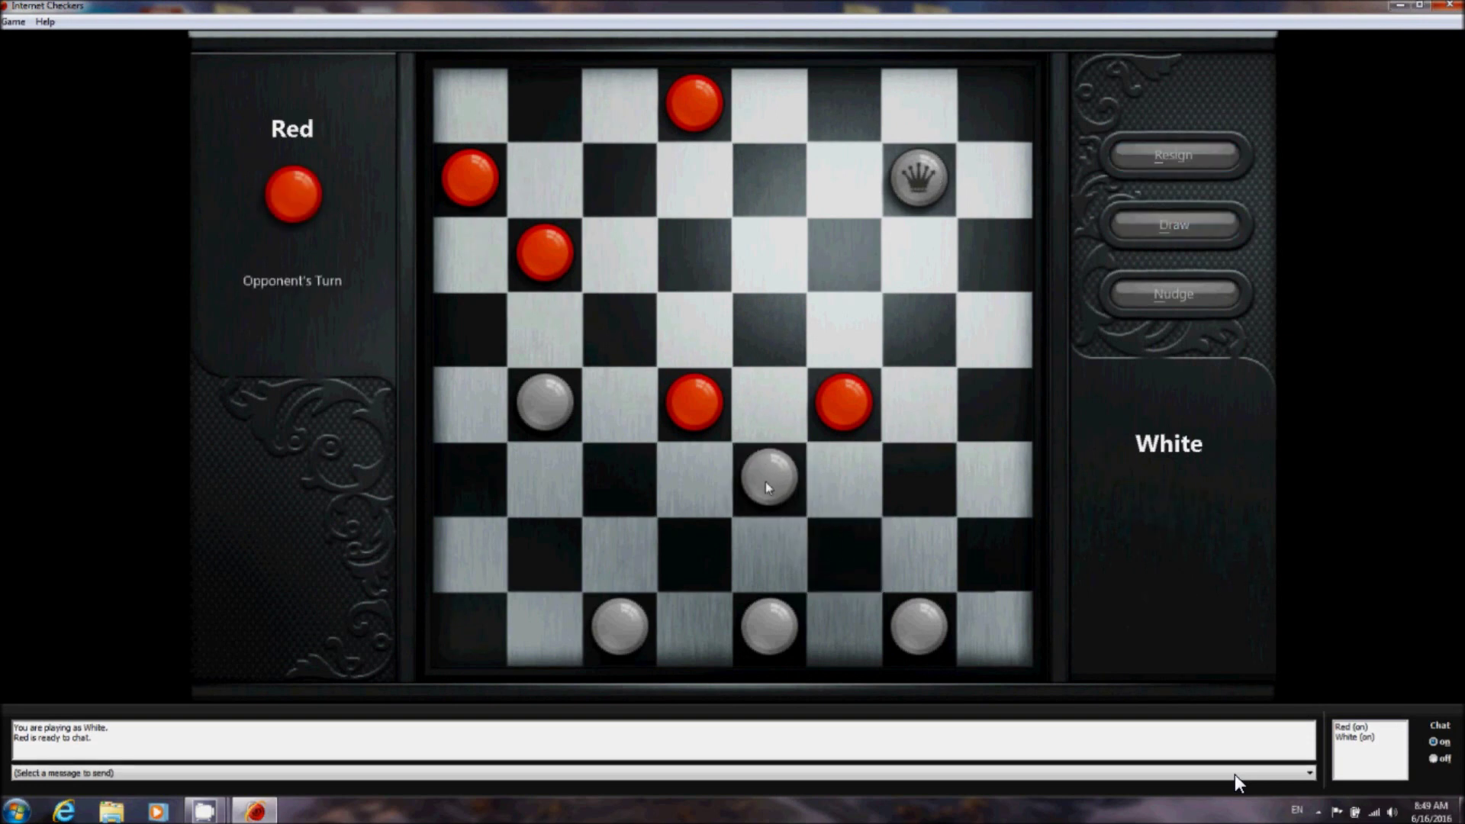
{"action": "mouse_move", "coordinate": [763, 613]}
{"action": "left_mouse_down"}
{"action": "mouse_move", "coordinate": [619, 481]}
{"action": "mouse_move", "coordinate": [779, 338]}
{"action": "left_mouse_up"}
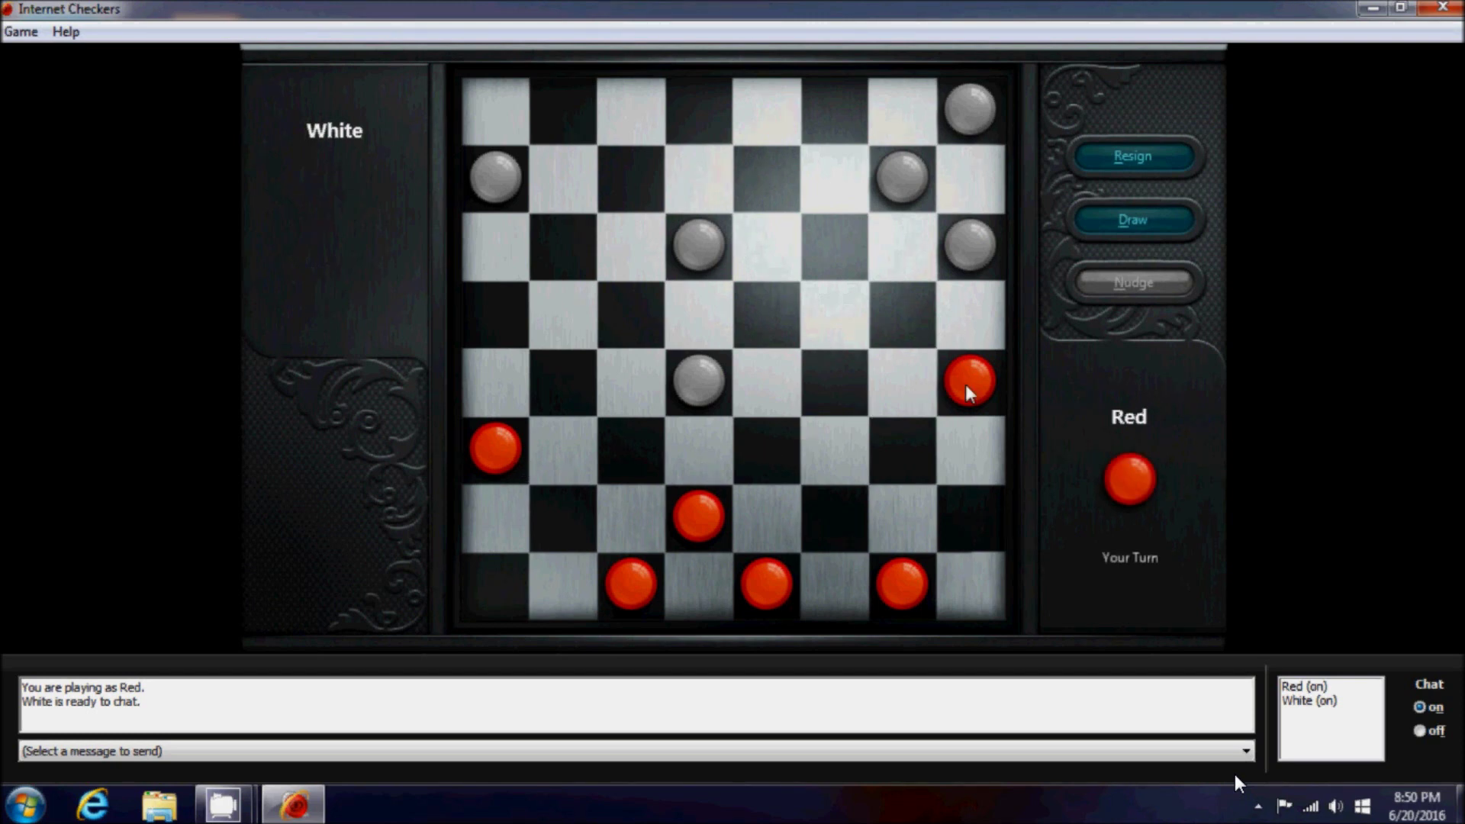
Advance two red pieces as bait, then jump one red piece across several white pieces.
{"action": "left_click_drag", "start_coordinate": [965, 383], "coordinate": [910, 316]}
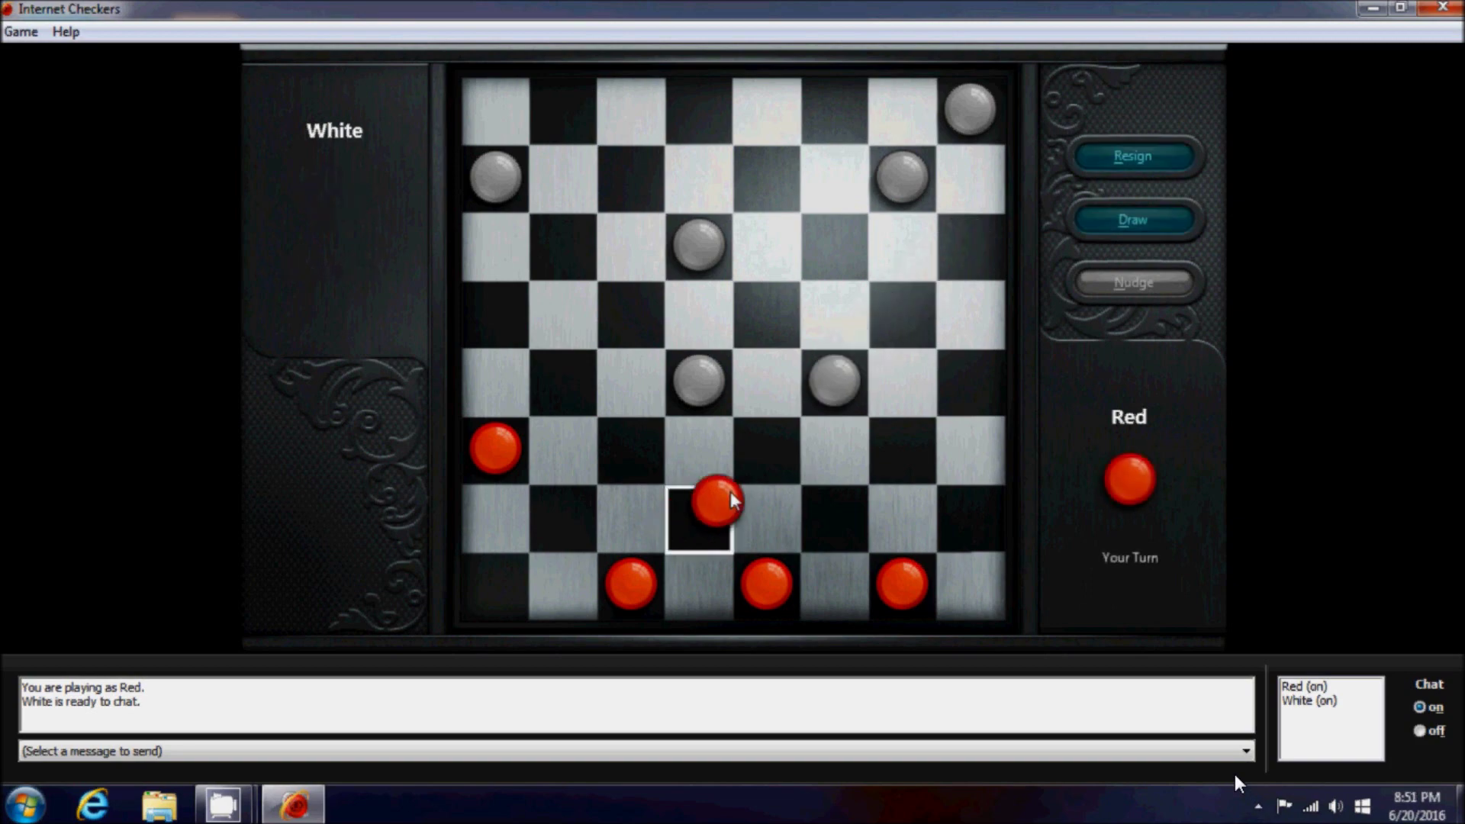
{"action": "left_click_drag", "start_coordinate": [730, 491], "coordinate": [757, 455]}
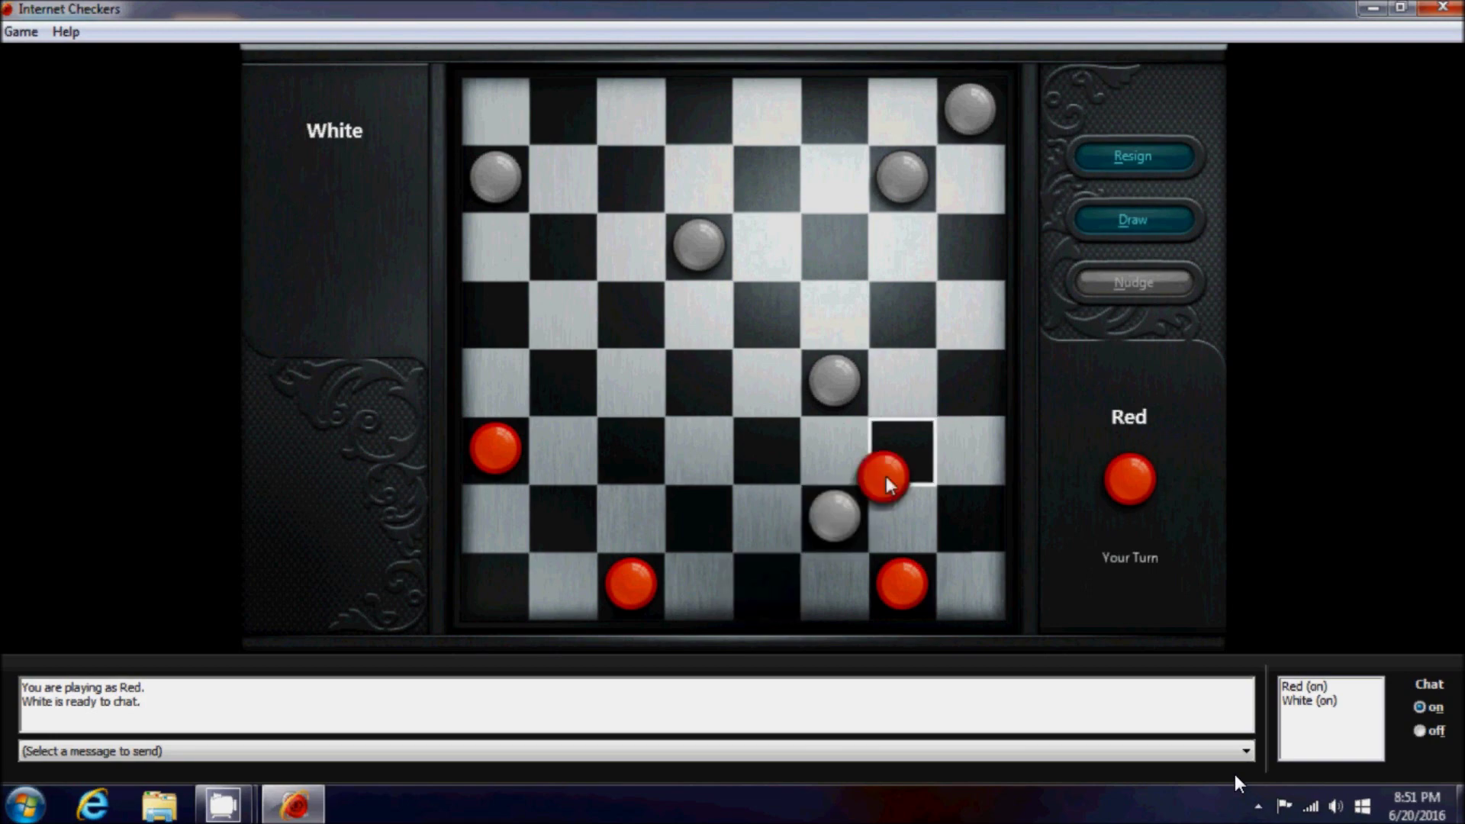
{"action": "mouse_move", "coordinate": [769, 597]}
{"action": "left_mouse_down"}
{"action": "mouse_move", "coordinate": [903, 461]}
{"action": "mouse_move", "coordinate": [638, 181]}
{"action": "left_mouse_up"}
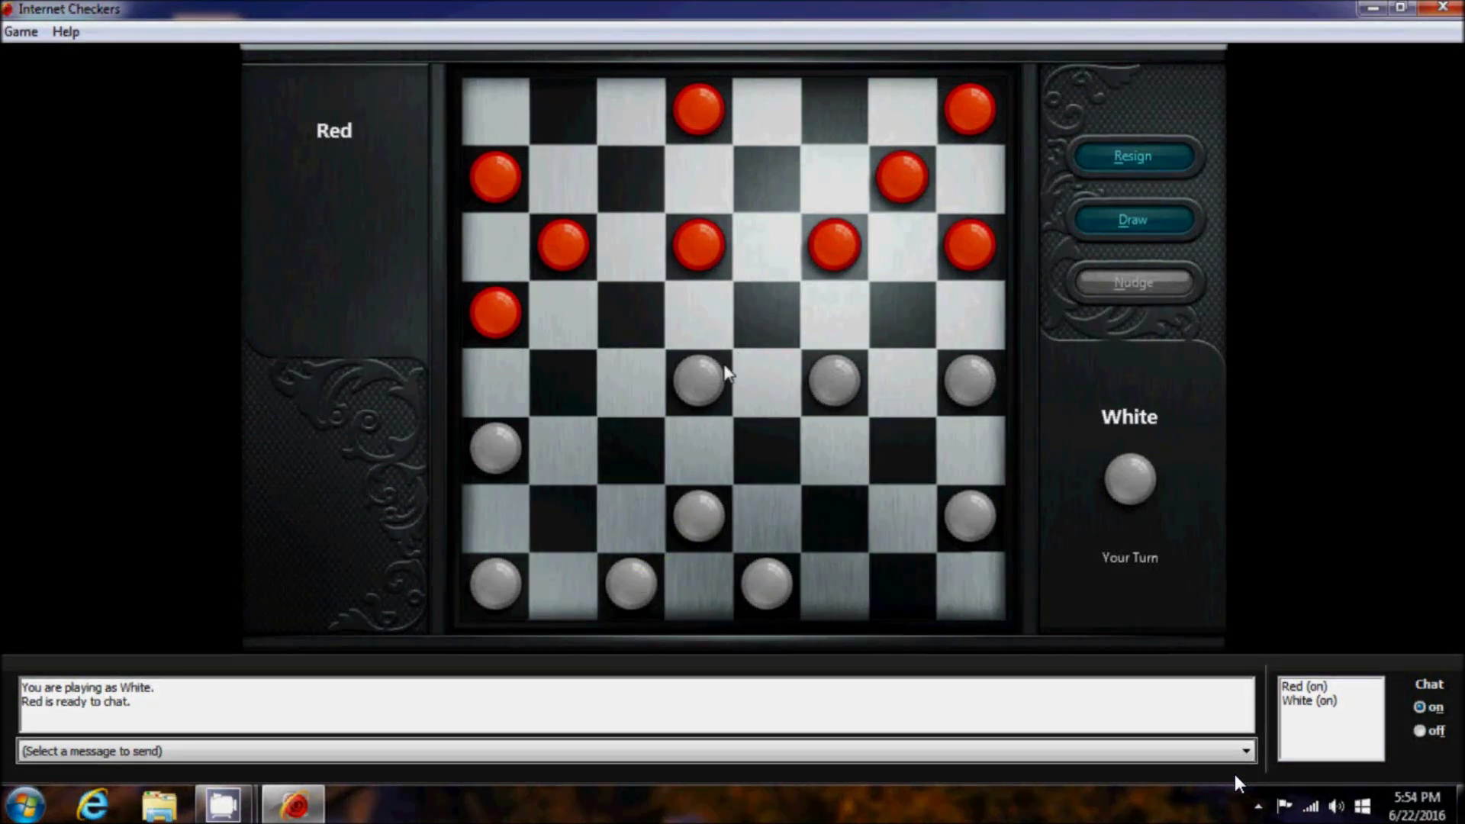
Offer two white pieces for Red to capture and push a third forward as bait.
{"action": "left_click_drag", "start_coordinate": [700, 380], "coordinate": [762, 317]}
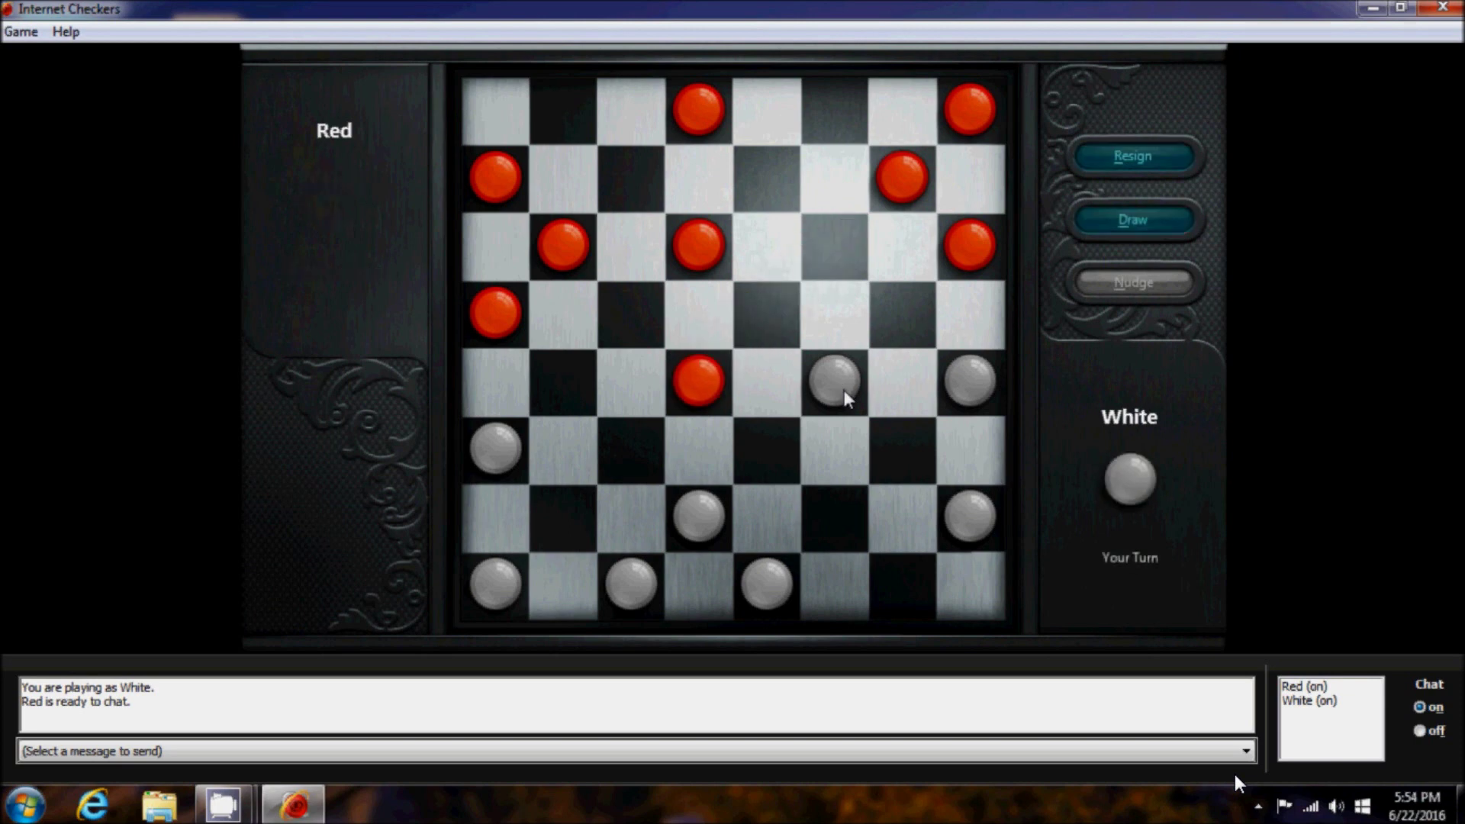
{"action": "left_click_drag", "start_coordinate": [844, 391], "coordinate": [915, 324]}
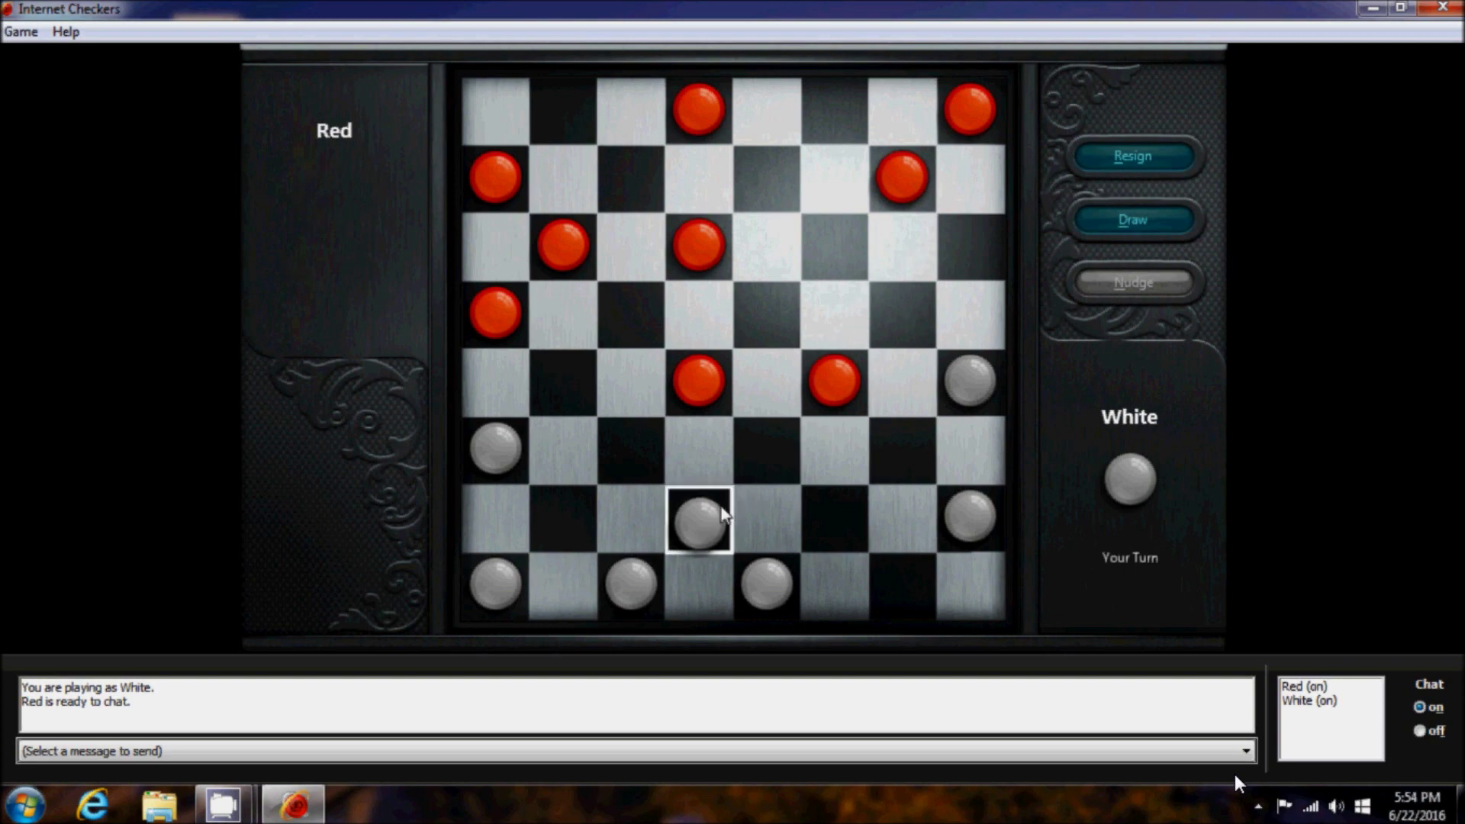
{"action": "left_click_drag", "start_coordinate": [699, 518], "coordinate": [761, 453]}
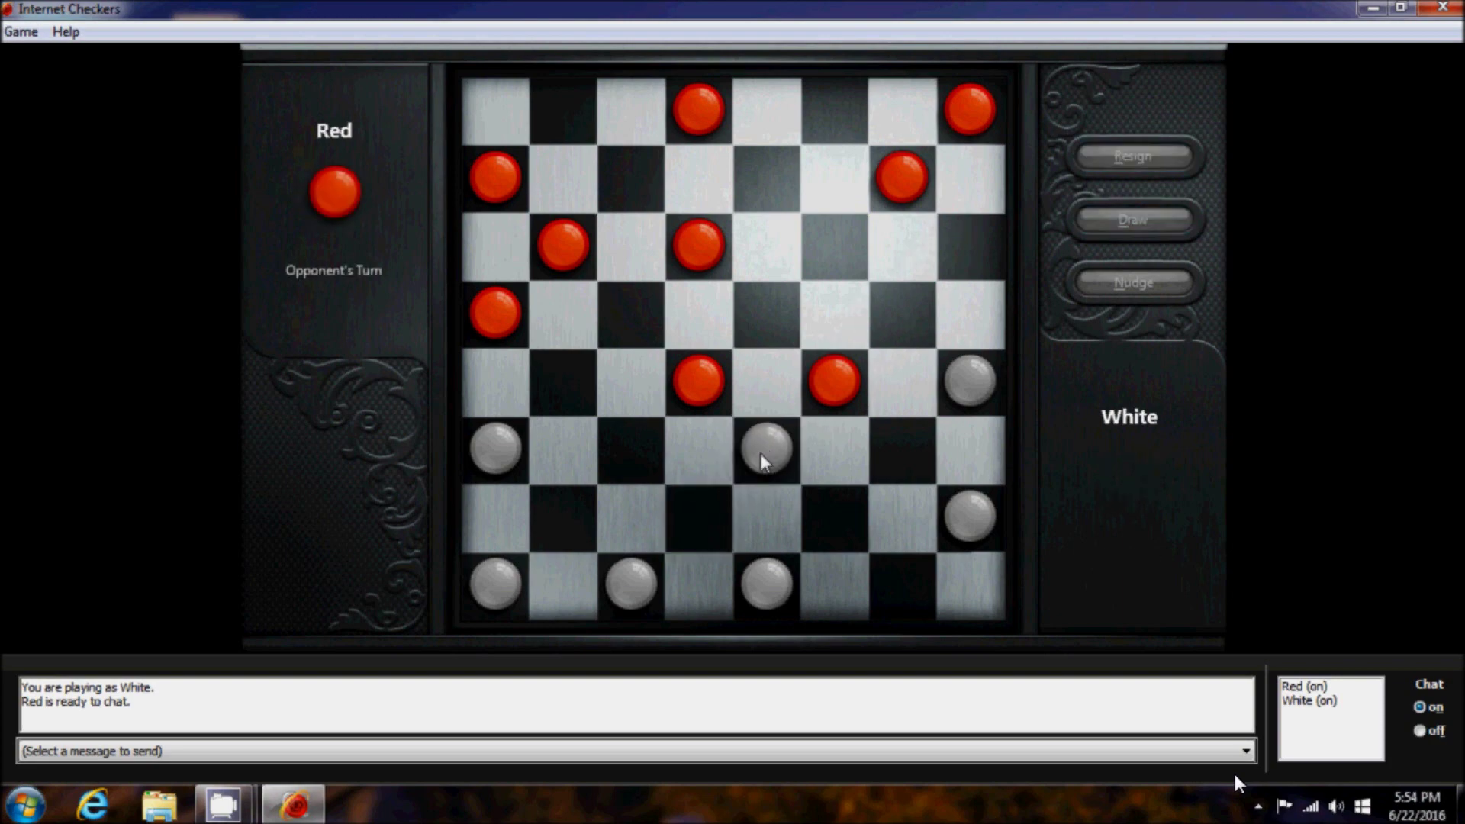